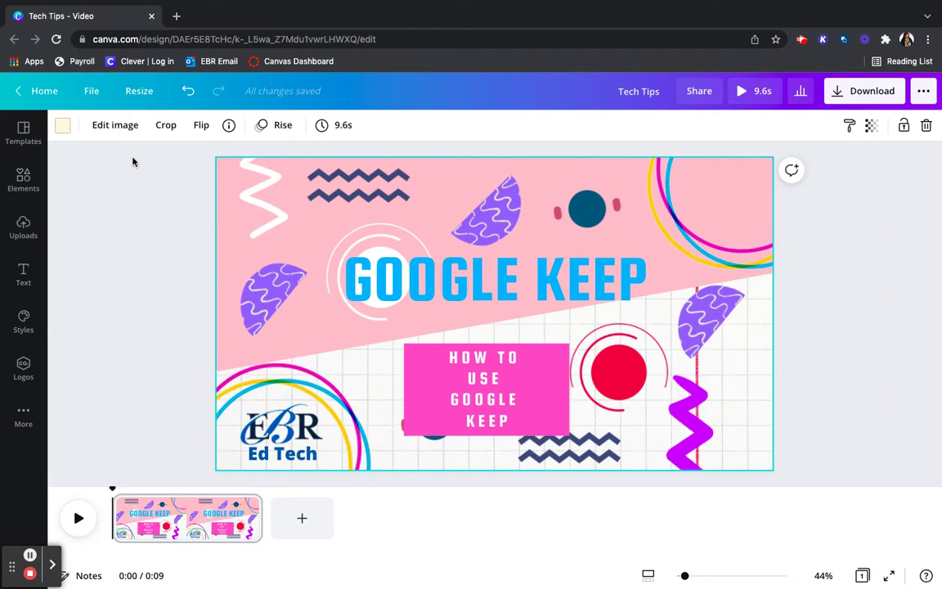
Step: Launch Google Keep in a new Chrome tab from the Google apps list
click(175, 16)
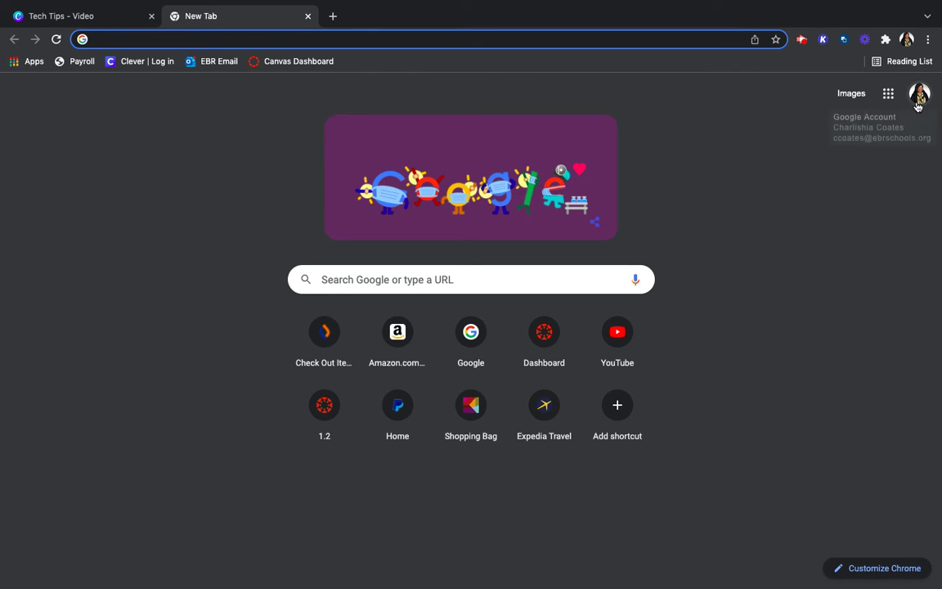
click(890, 101)
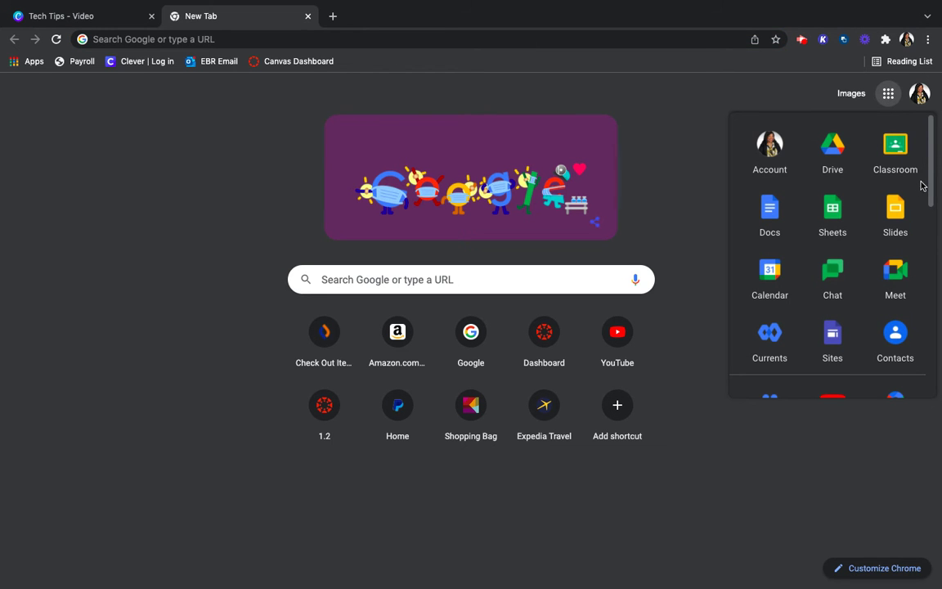
drag(932, 179, 923, 265)
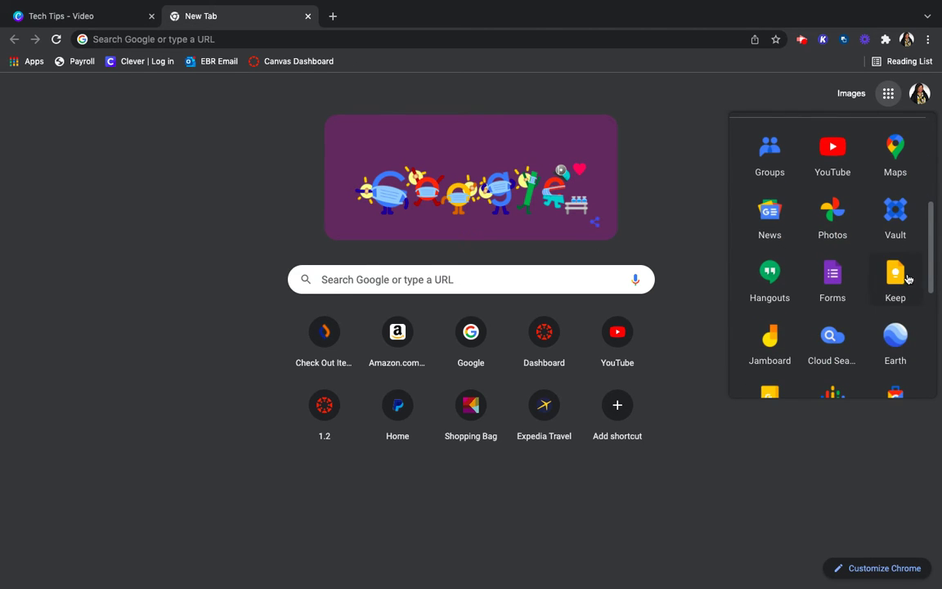
click(895, 278)
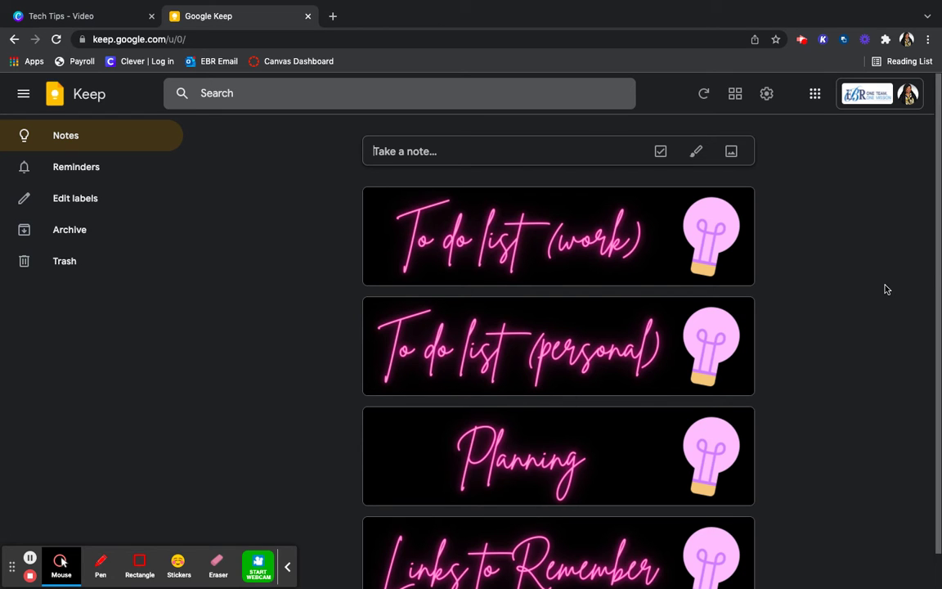
Step: Bring the four image-header notes into view on the Keep board and begin a new image note
click(938, 263)
drag(938, 264, 937, 286)
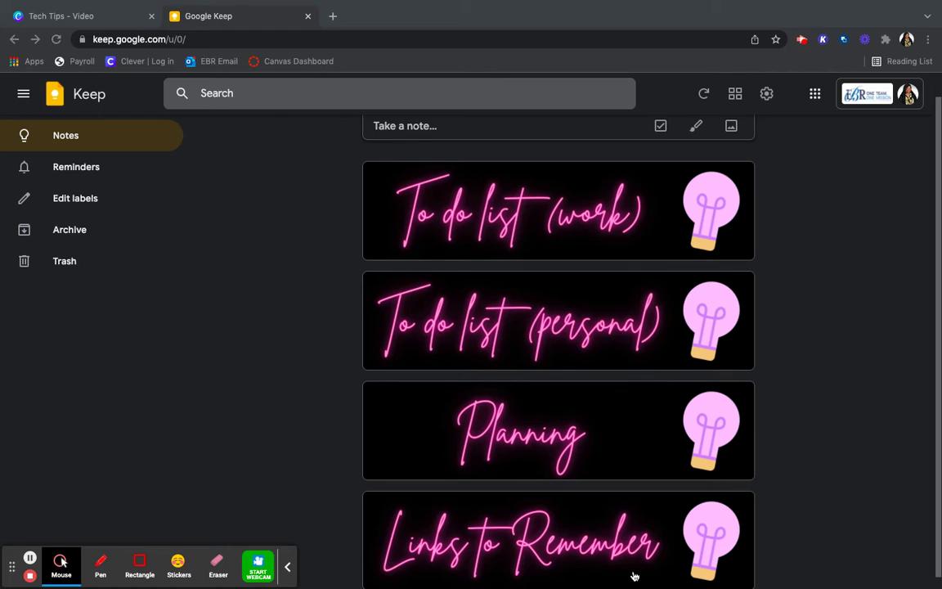
mouse_move(633, 575)
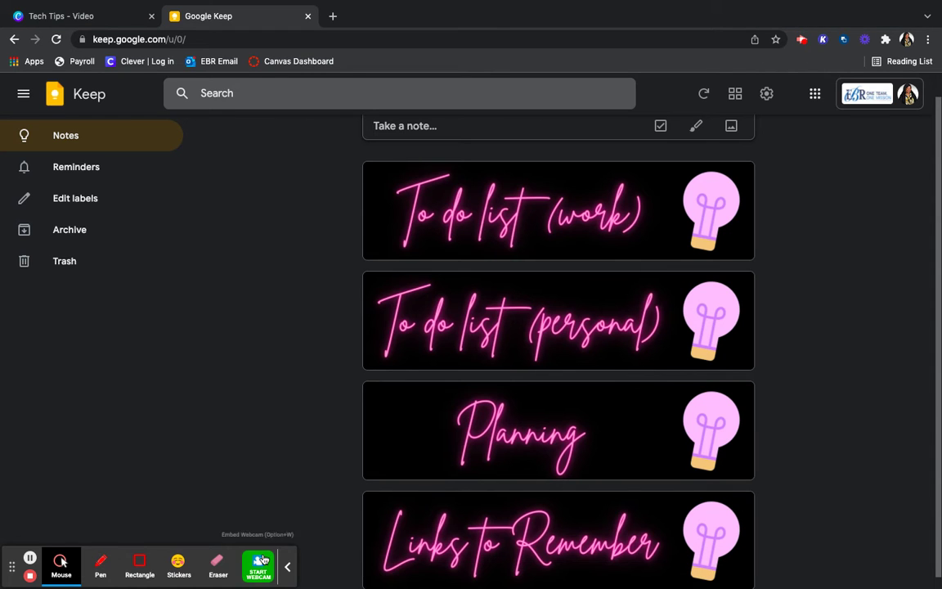
click(289, 566)
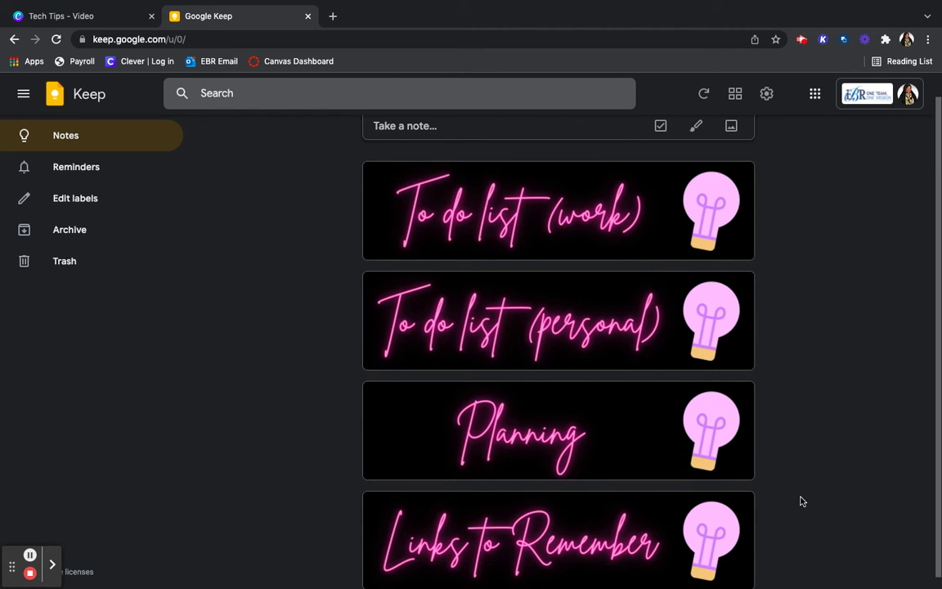
click(731, 127)
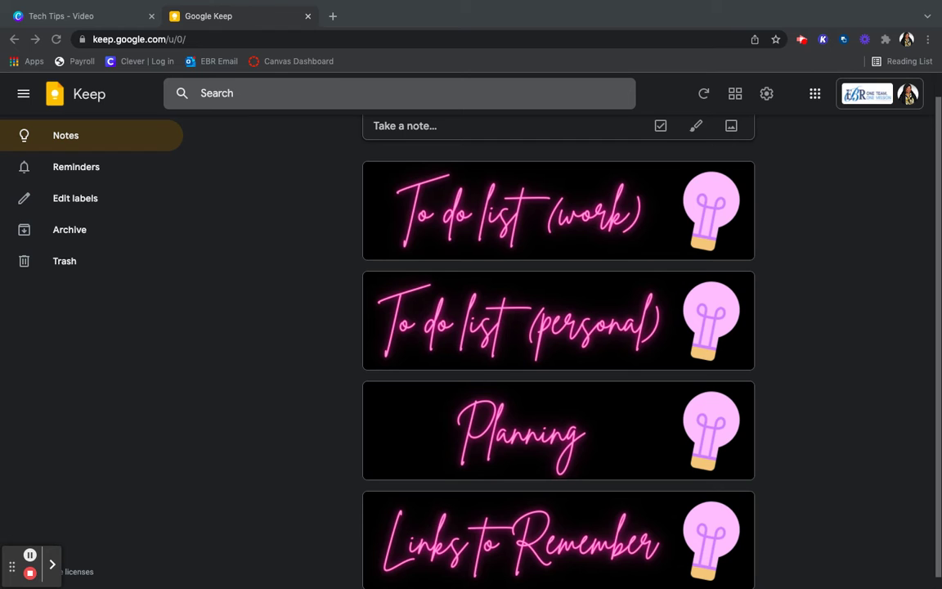
Step: Create a new list note titled 'All about Google Keep' and close it
mouse_move(650, 297)
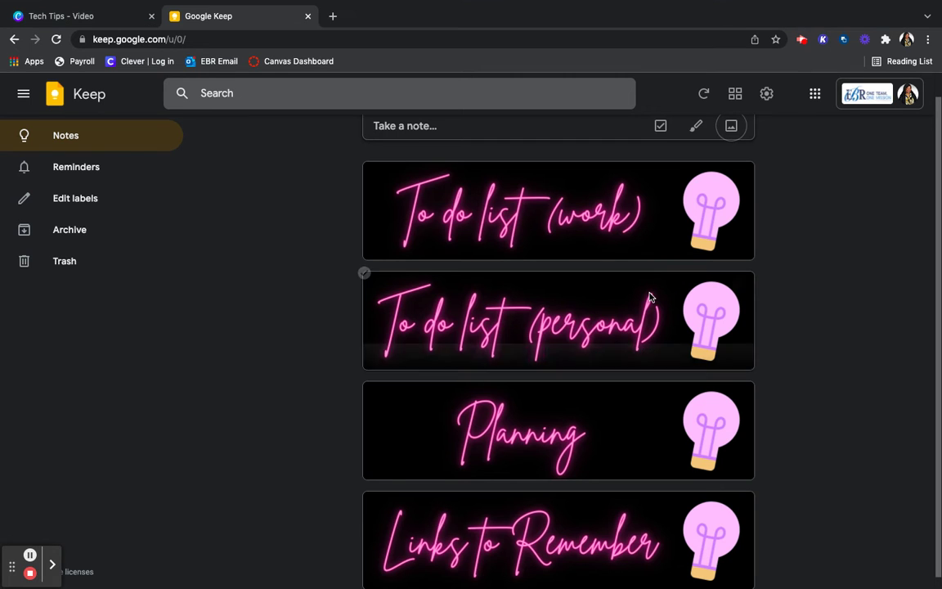
click(831, 284)
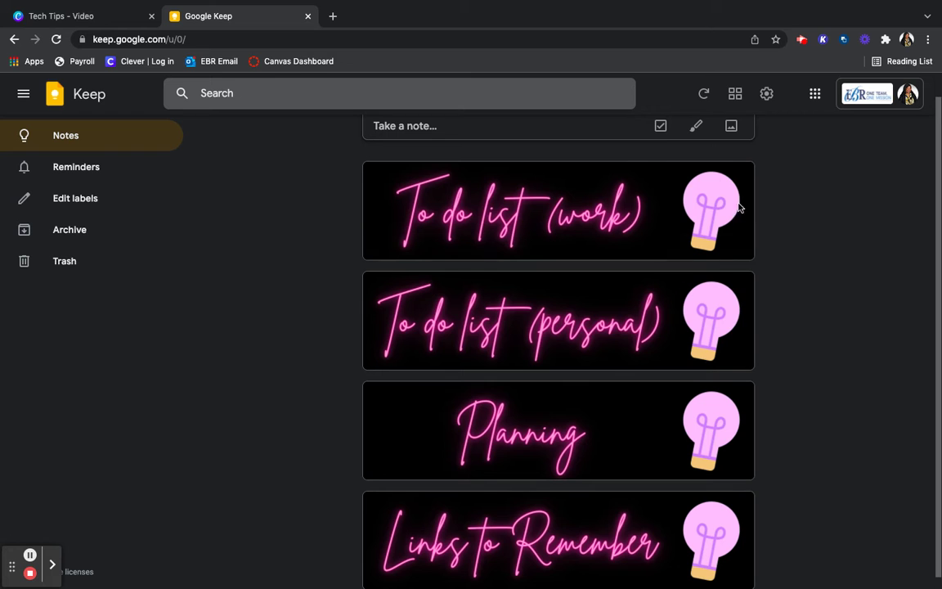
click(661, 126)
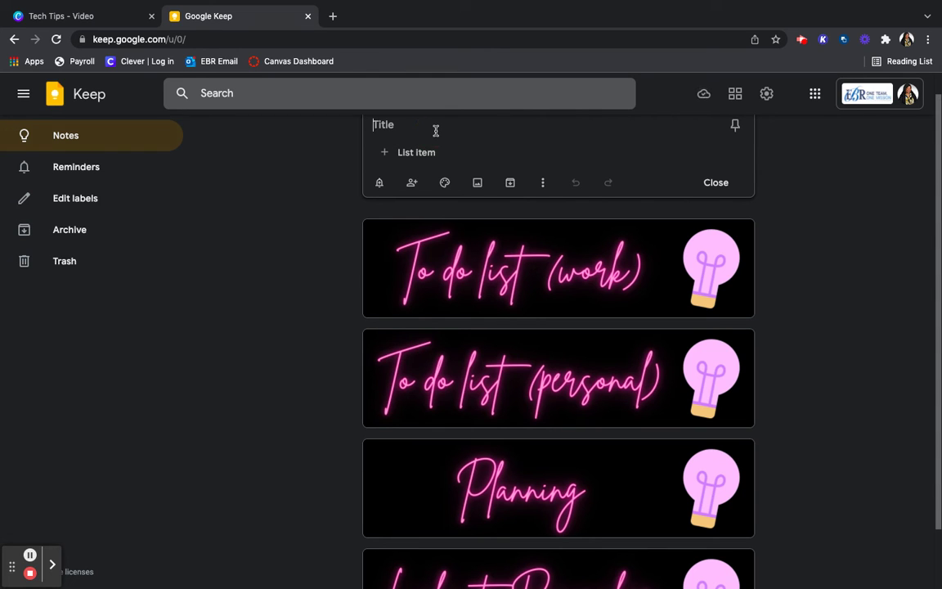
text(All about Google Keep)
click(813, 202)
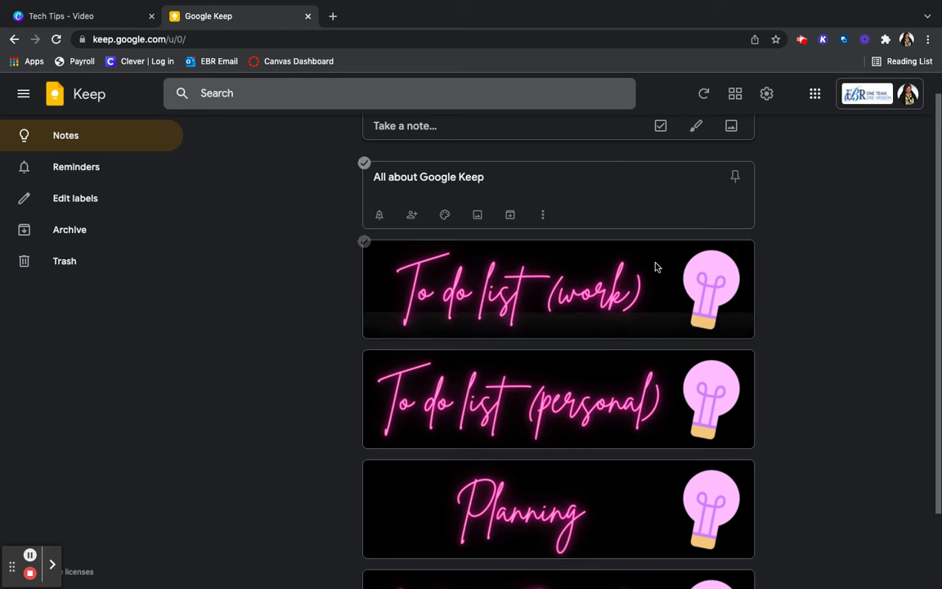
Step: Delete the 'All about Google Keep' note from its More menu
mouse_move(522, 200)
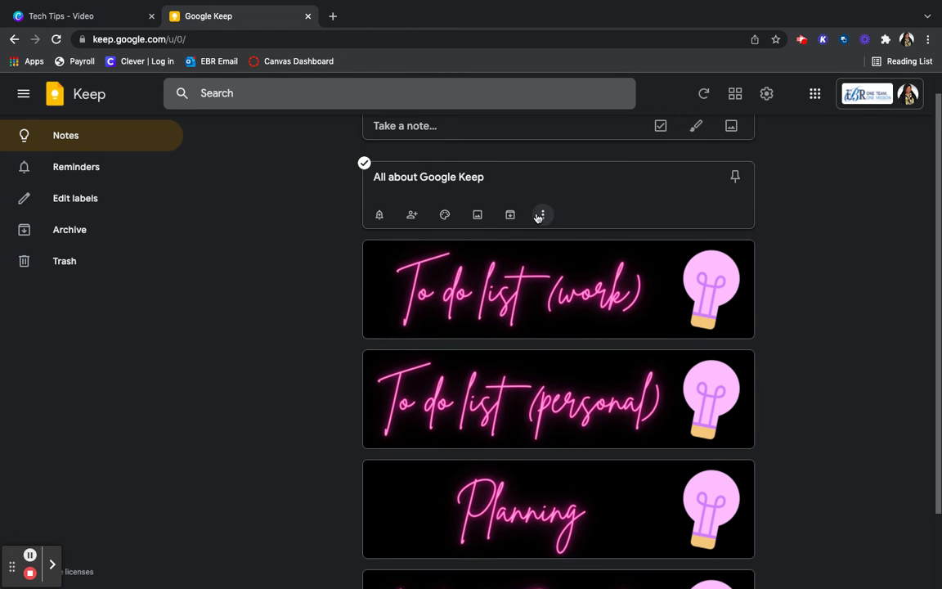
click(542, 215)
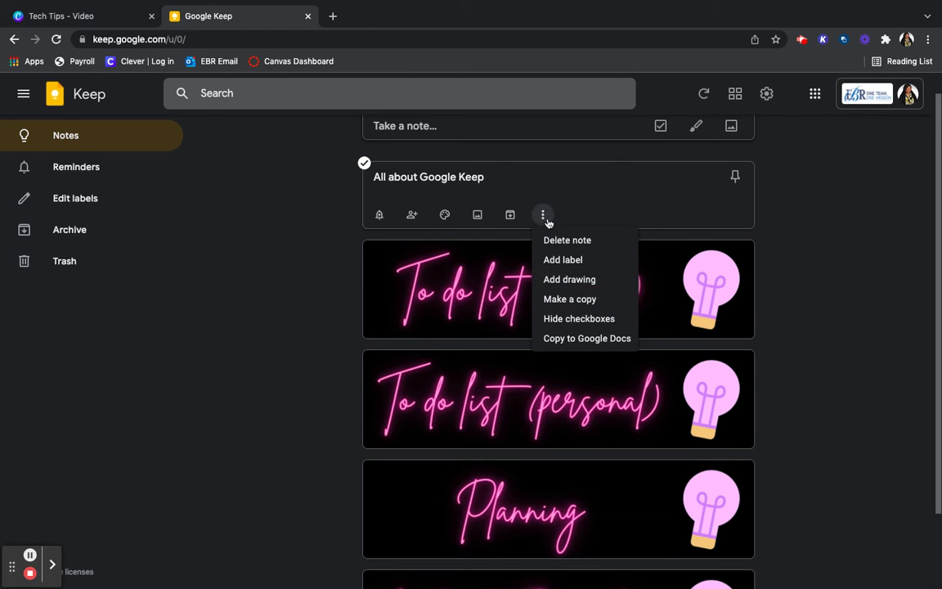
click(566, 241)
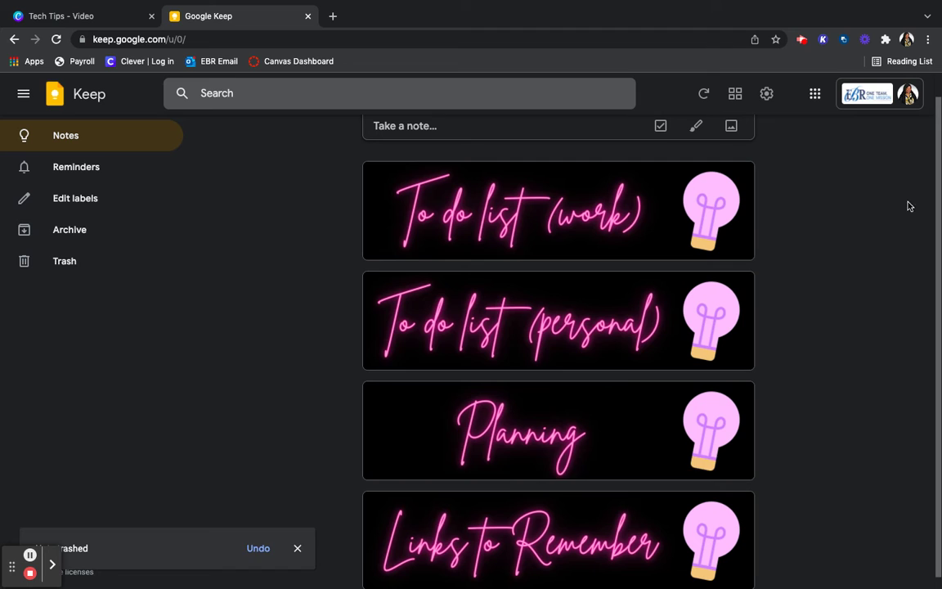
Step: Dismiss the trash notification and add 'Grade math quiz' to the To do list (work) note
click(297, 550)
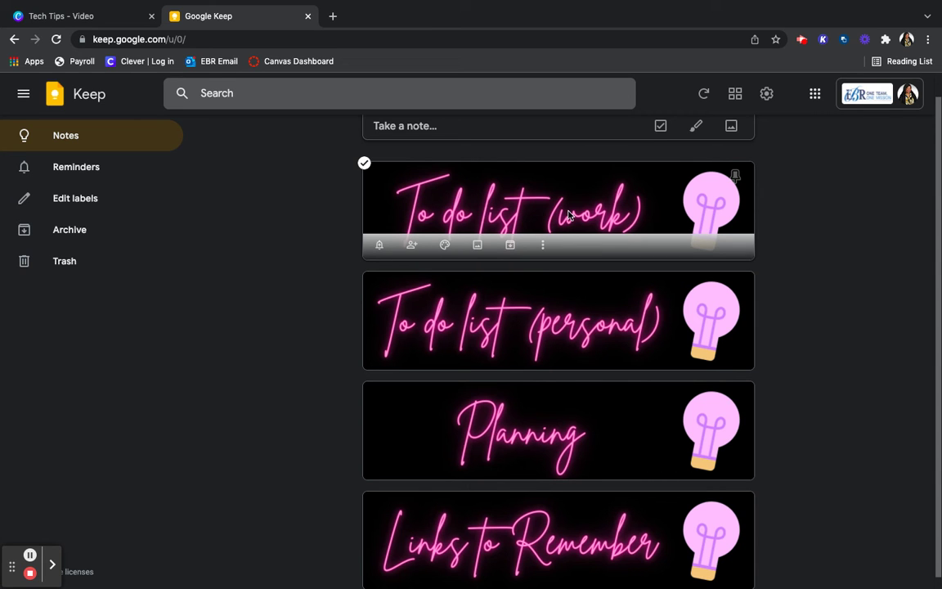
click(540, 176)
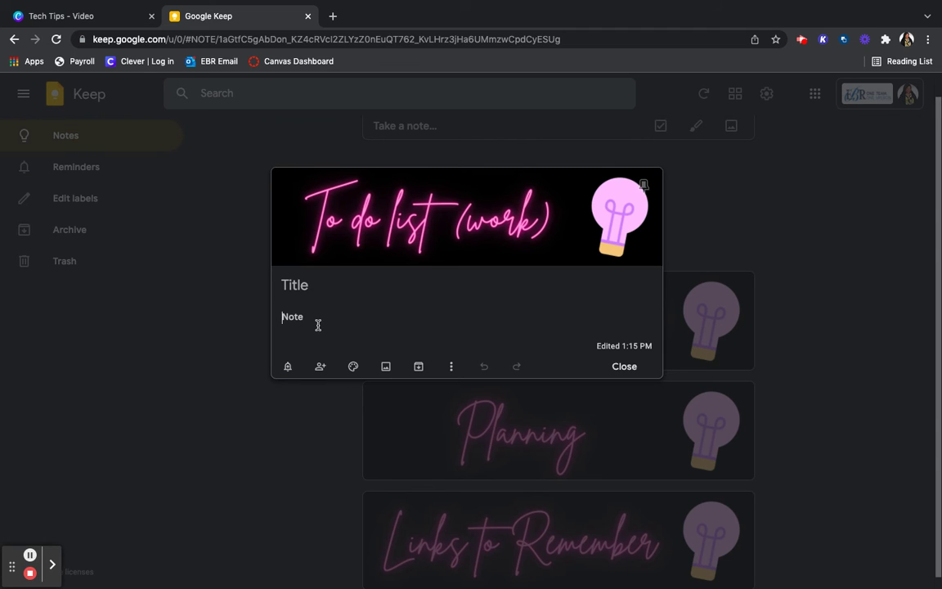
text(Grad)
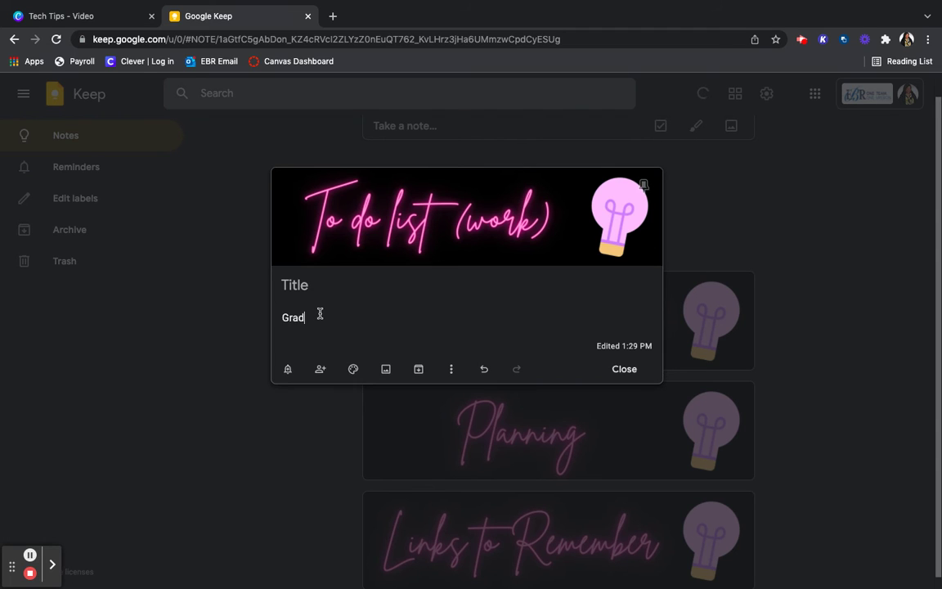
text(e math quiz)
click(626, 372)
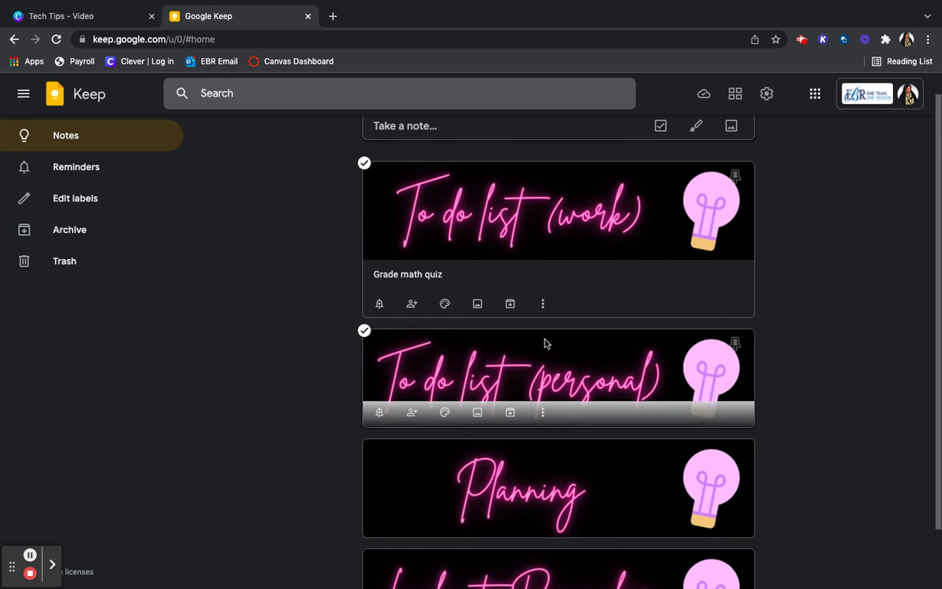
Step: Add 'Regroup my students' on a new line below 'Grade math quiz' in the work note
click(563, 221)
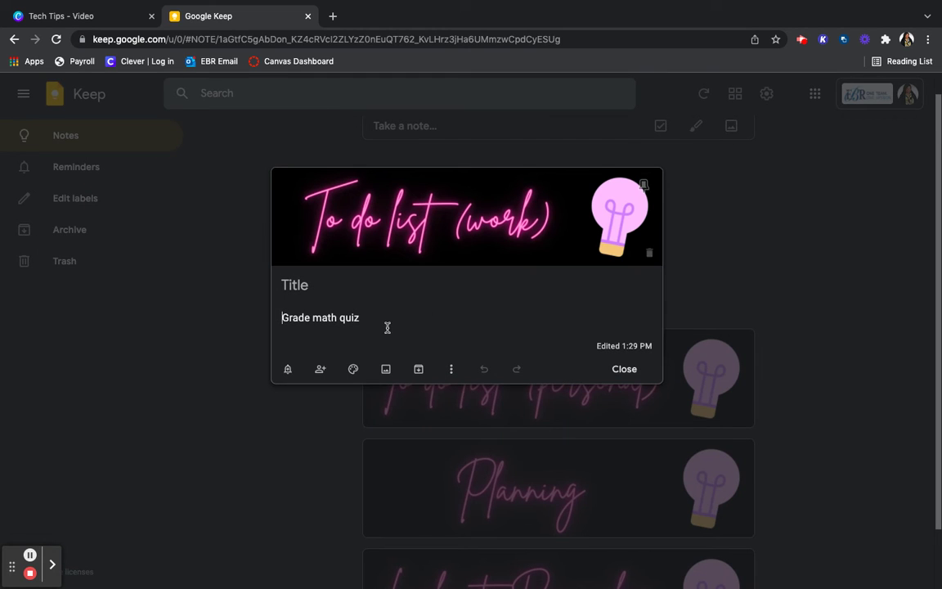
click(372, 317)
key(Return)
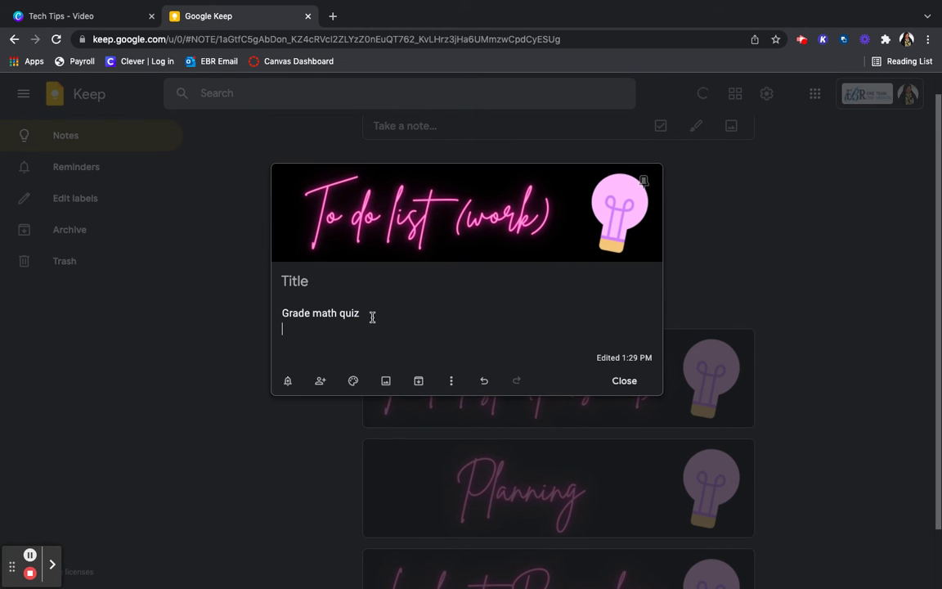
key(Return)
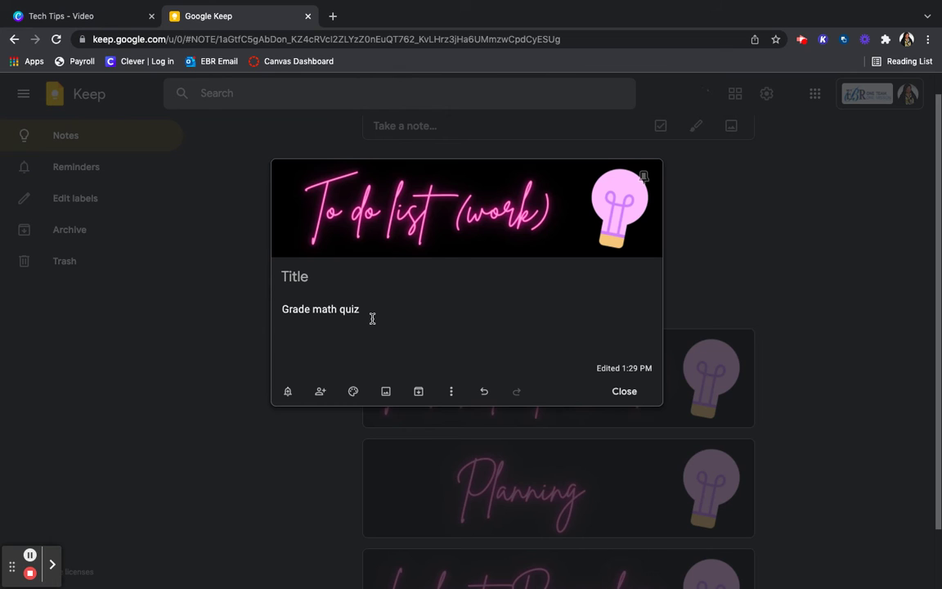
text(Regroup my s)
text(tudents)
click(746, 301)
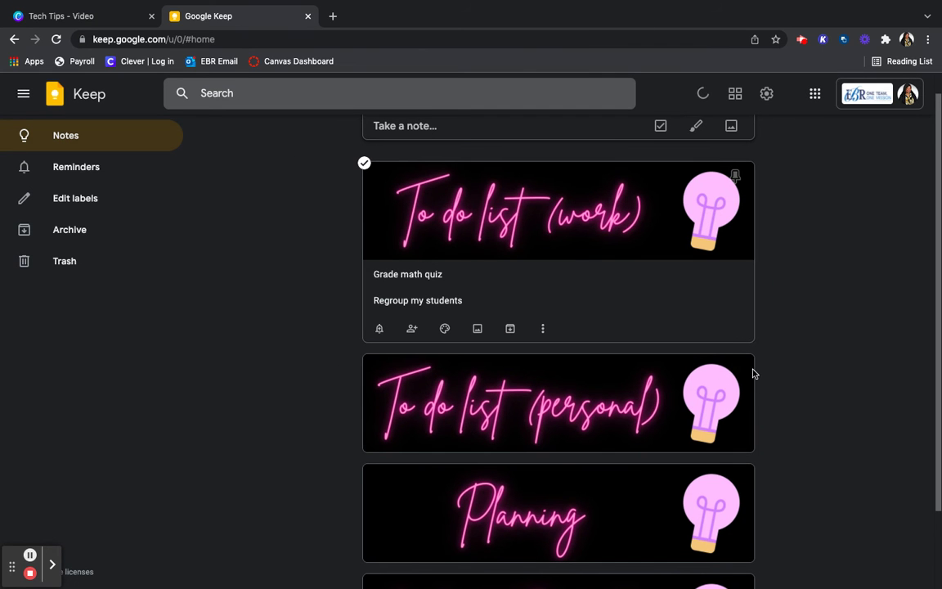
Step: Write 'Dr appointment' in the To do list (personal) note, correcting the misspelled word
click(619, 406)
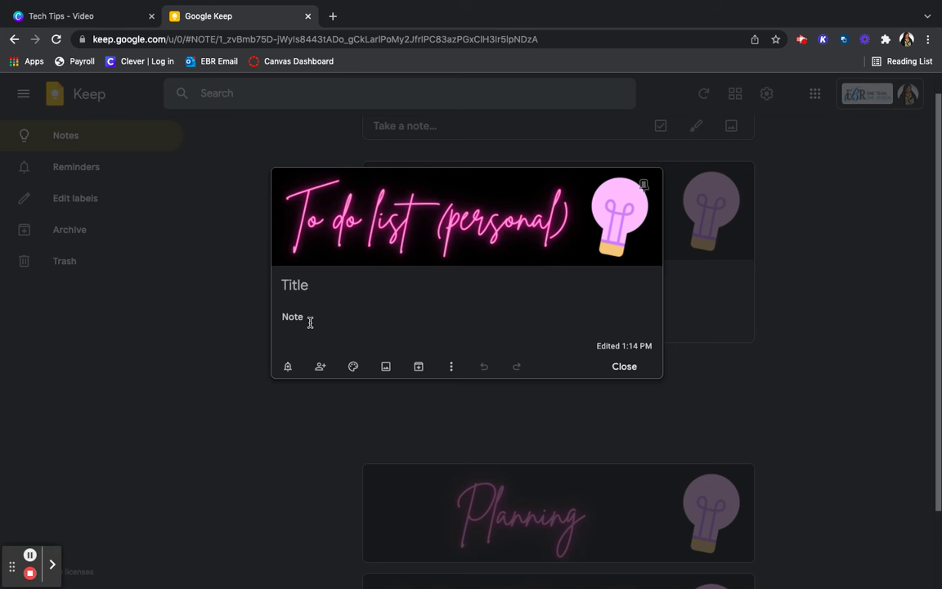
text(Dr a)
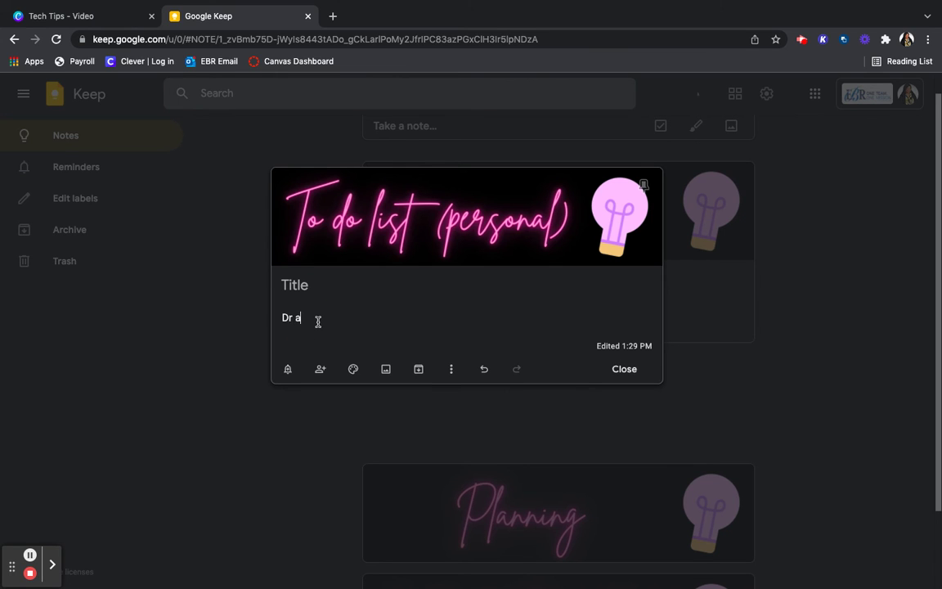
text(ppoitnment)
double_click(315, 322)
text(appointment)
click(740, 337)
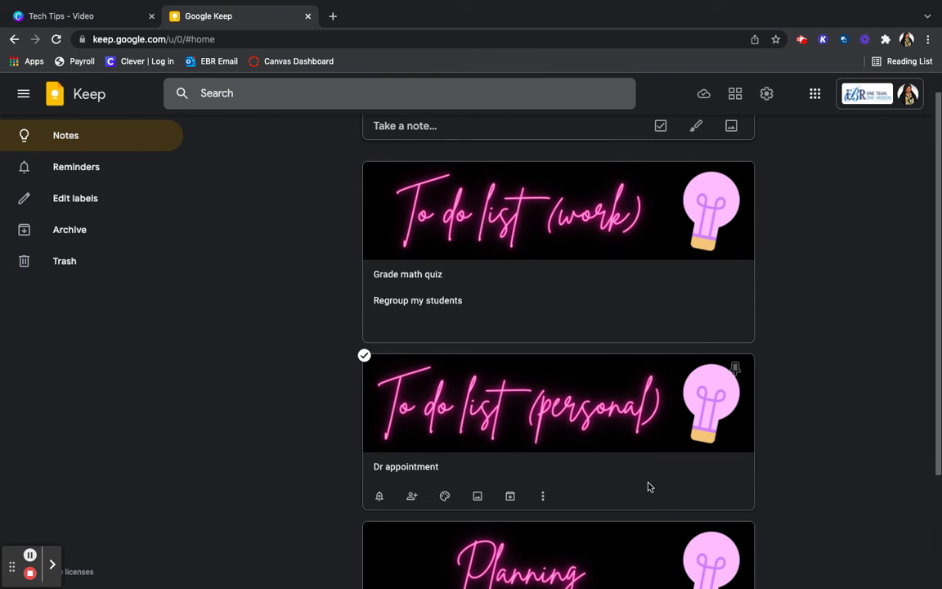
drag(937, 352, 927, 485)
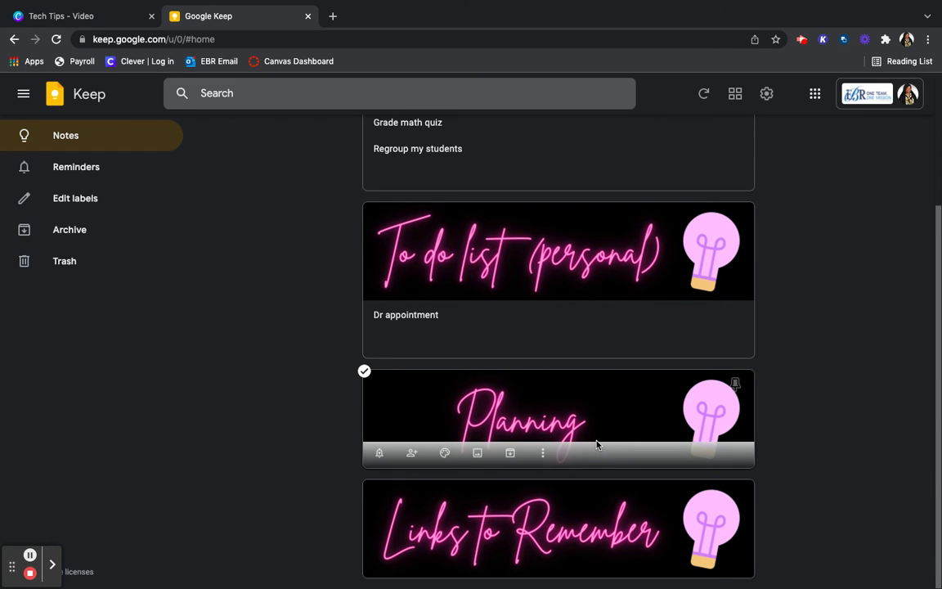
Step: Write 'Think about professional development opportunities' in the Planning note and close it
click(476, 376)
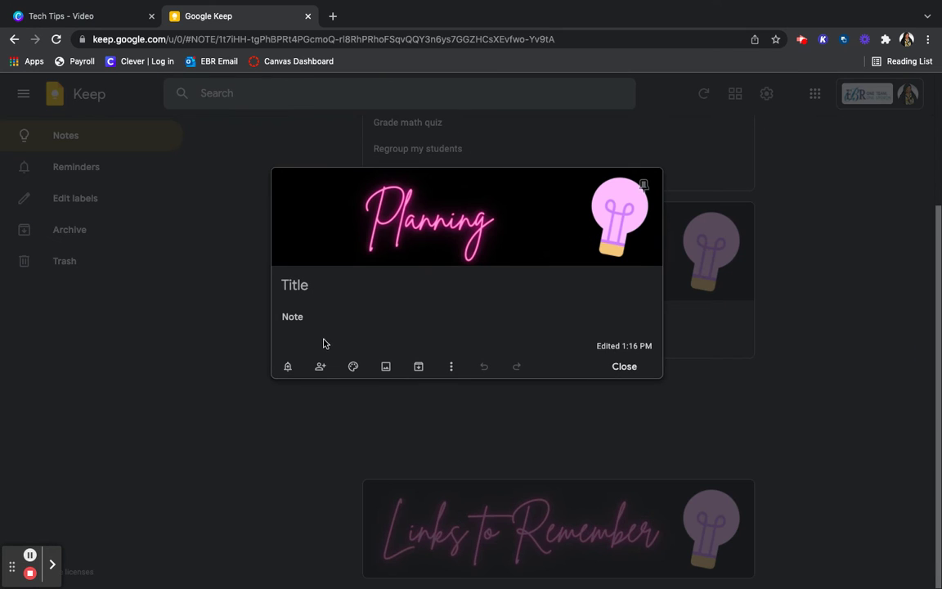
click(325, 323)
text(Think about profe)
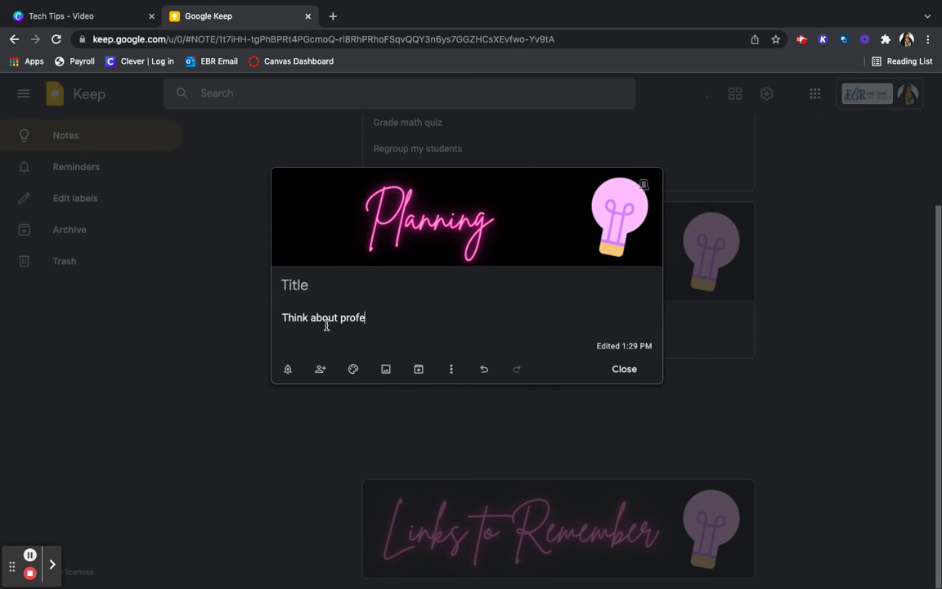
text(ssions)
text(l devlopment)
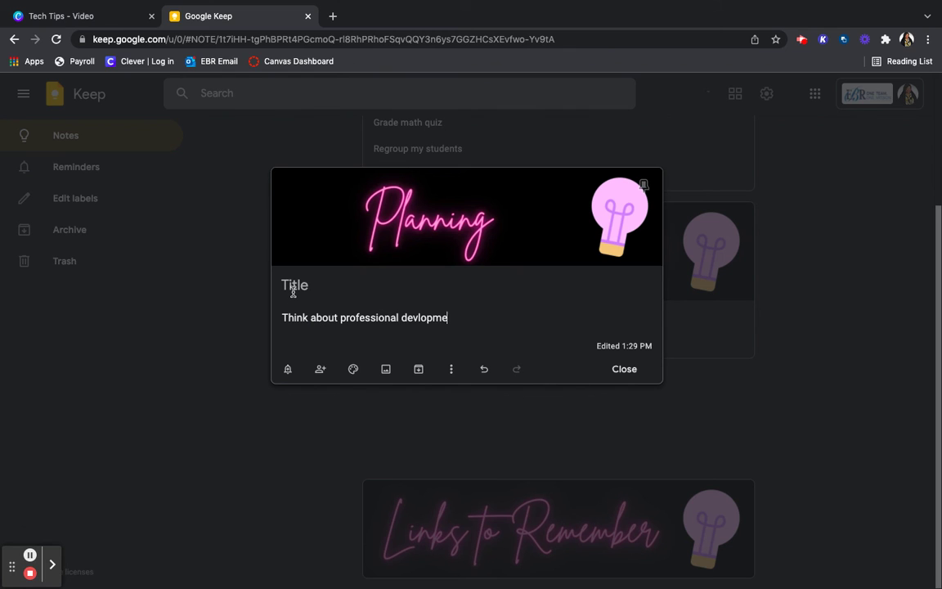
key(BackSpace)
key(BackSpace)
key(BackSpace)
key(BackSpace)
text(opment oppor)
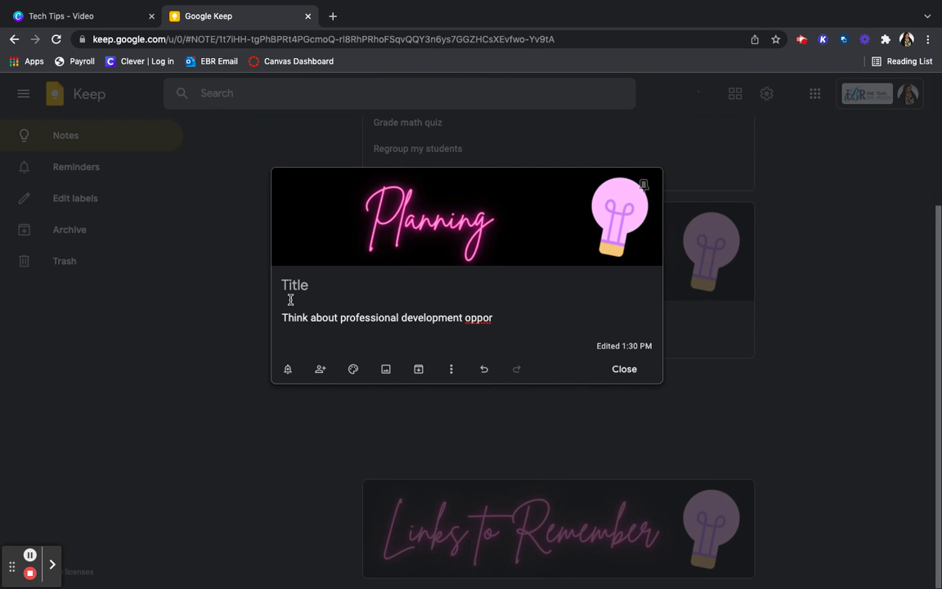
text(tunities)
click(625, 369)
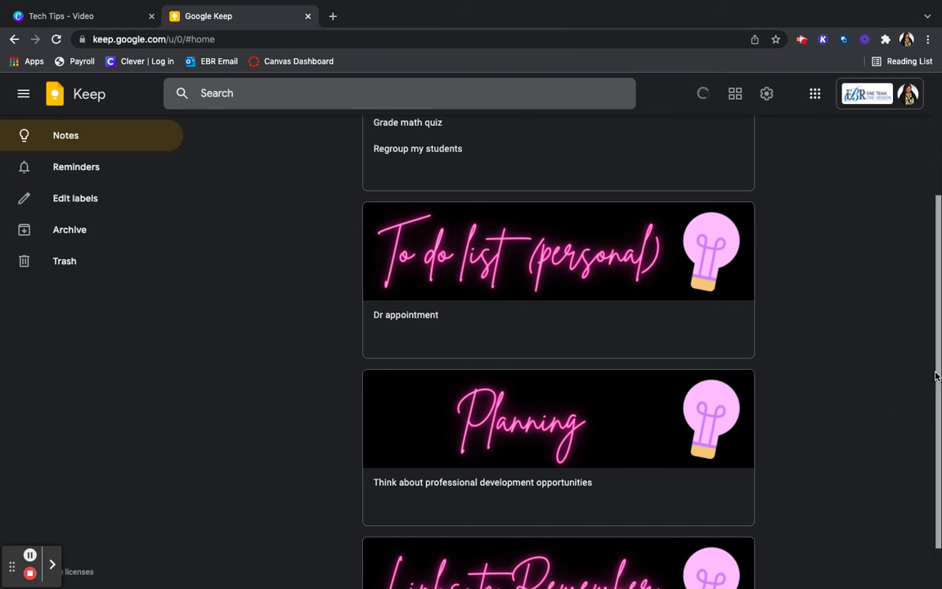
Step: Open the Links to Remember note and go to the Canvas Dashboard bookmark
drag(938, 375, 938, 453)
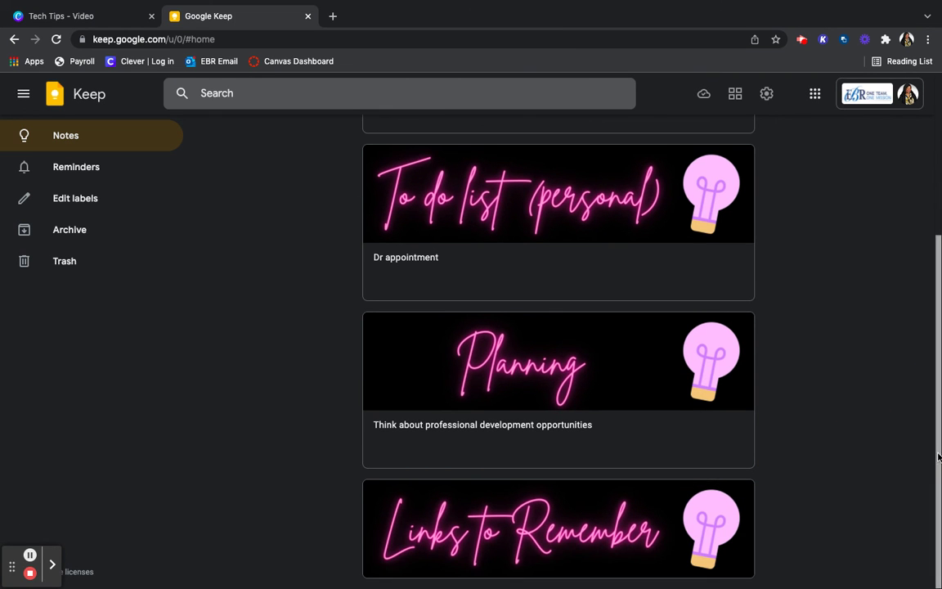
click(651, 527)
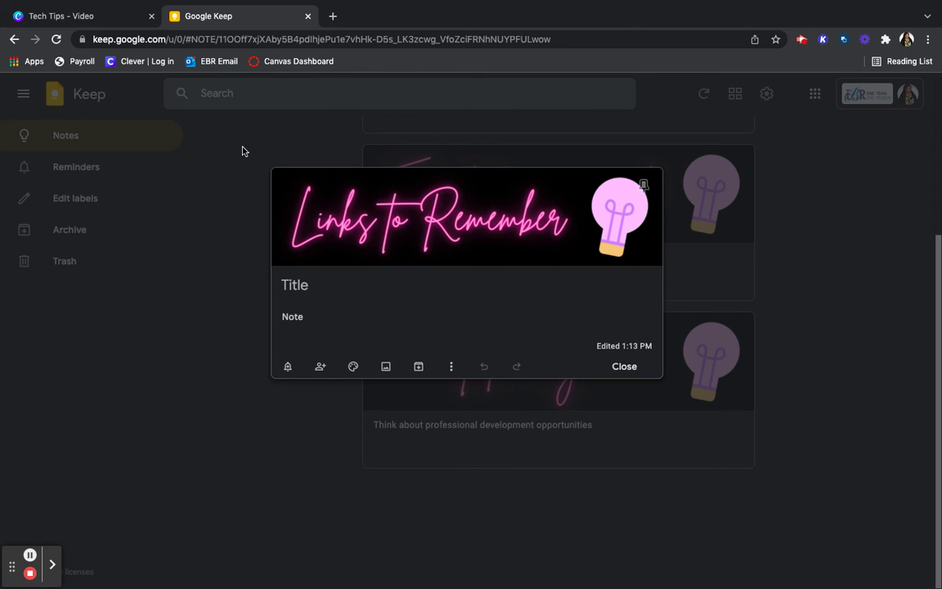
click(284, 66)
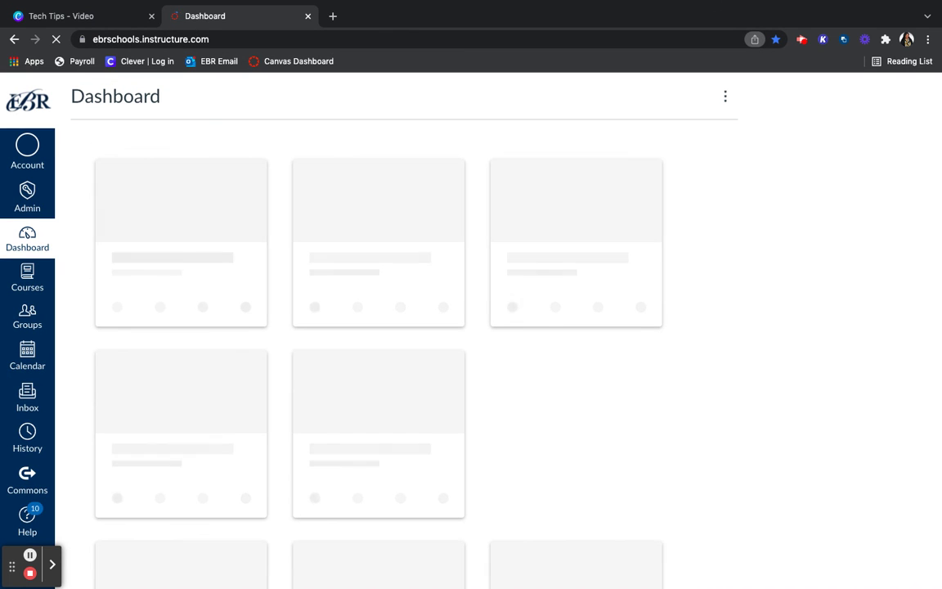
Step: Go back from the Canvas Dashboard to the Links to Remember note in Google Keep
click(14, 40)
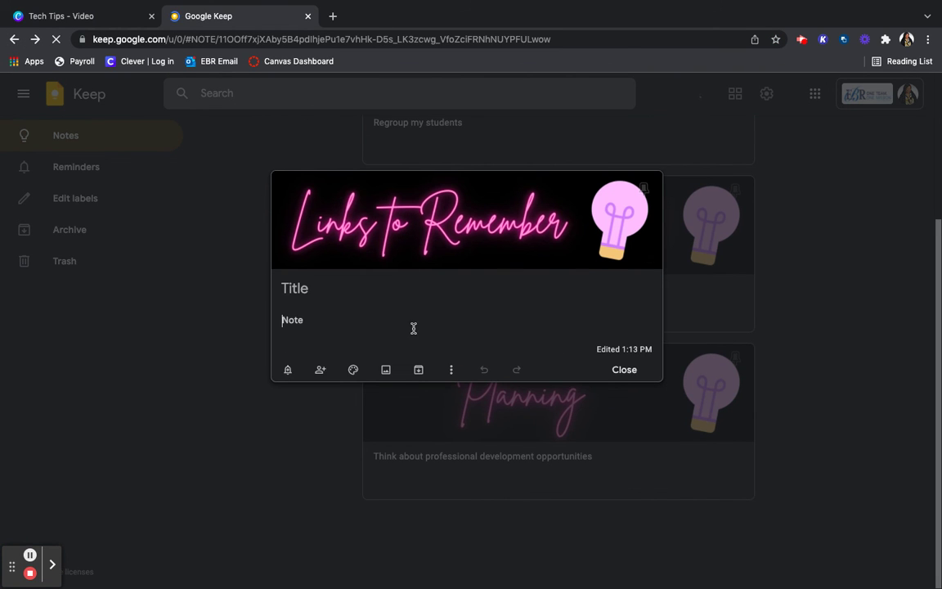
click(328, 319)
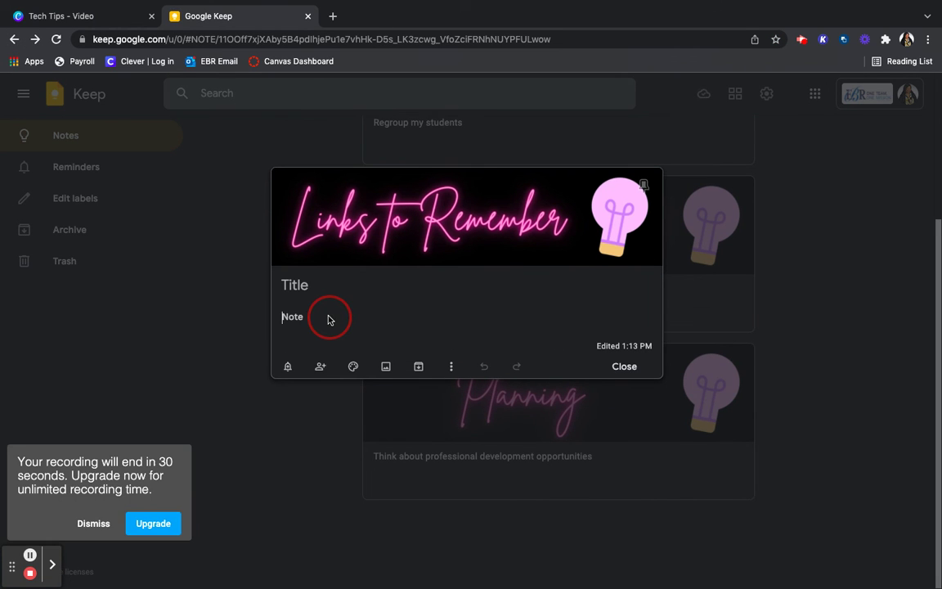
text(https://ebrschools.instructure.com/)
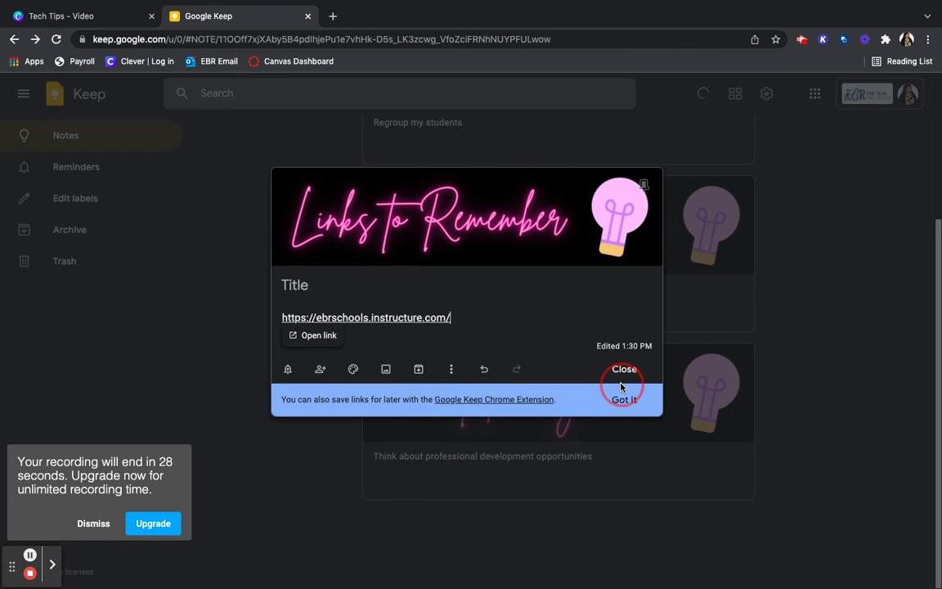
click(294, 284)
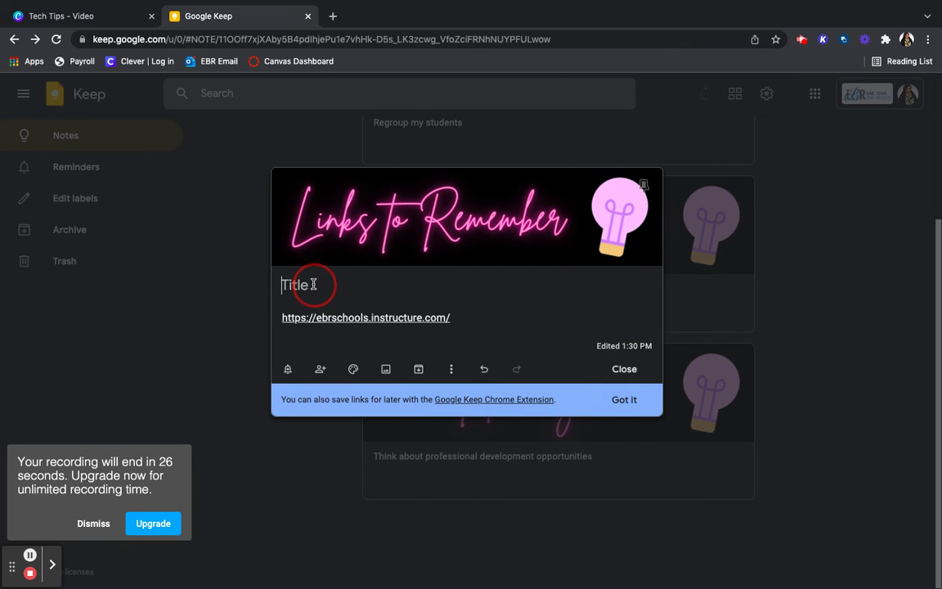
text(Cnavas)
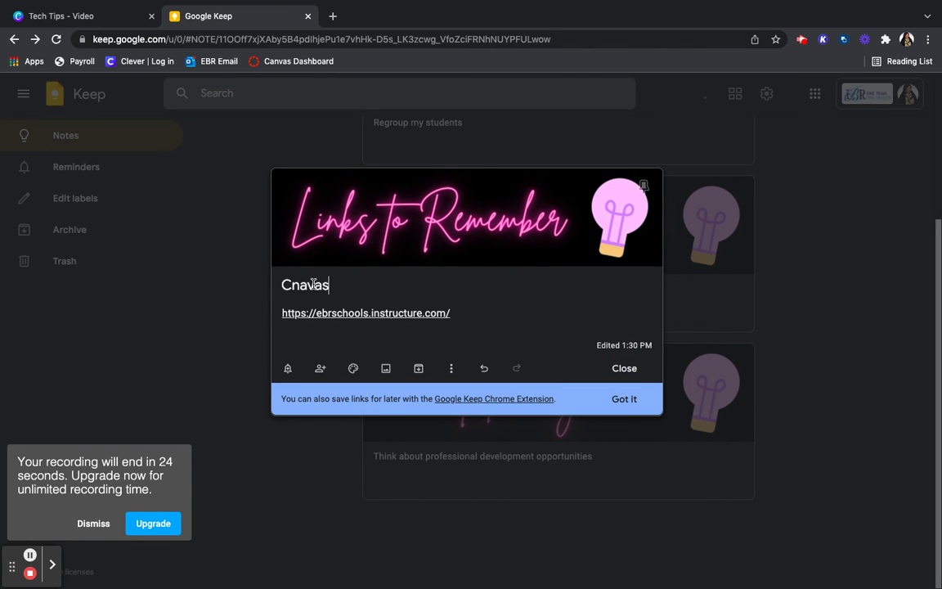
key(BackSpace)
key(BackSpace)
key(BackSpace)
key(BackSpace)
text(nvas Link)
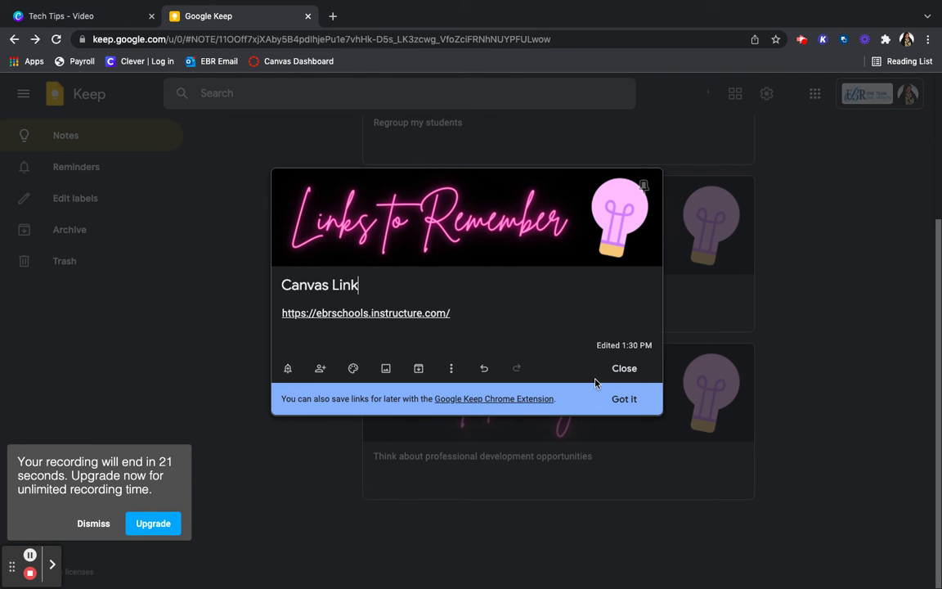
click(628, 402)
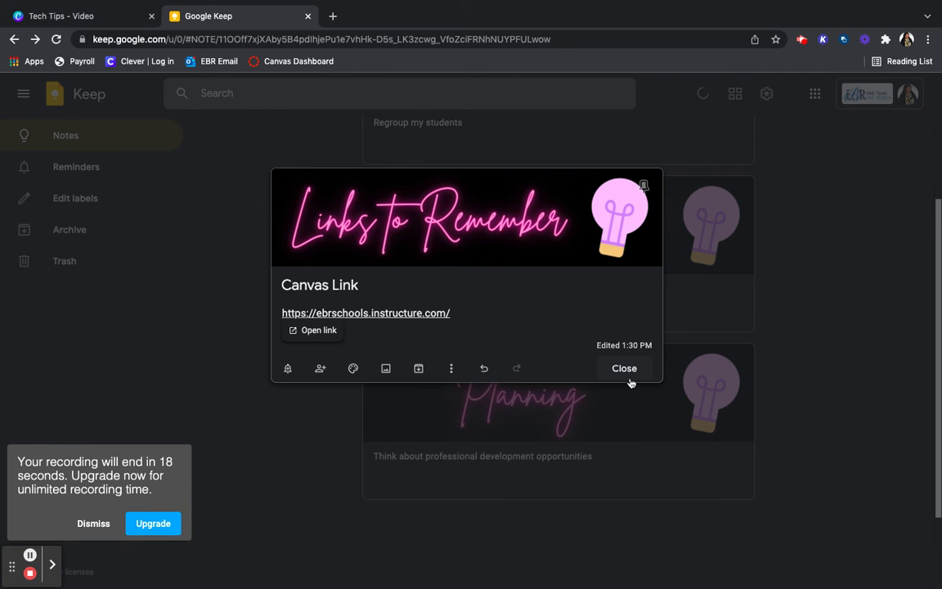
click(818, 342)
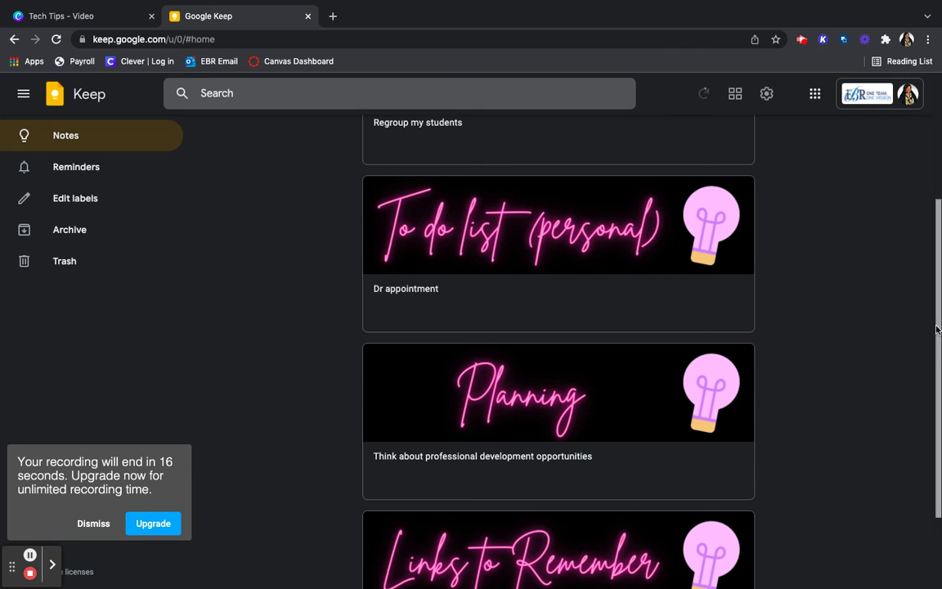
click(93, 524)
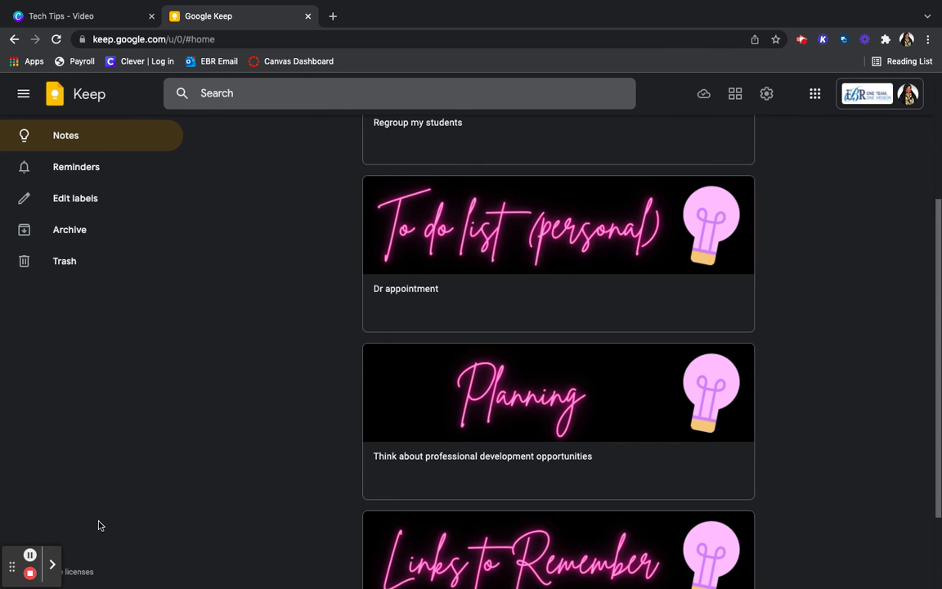